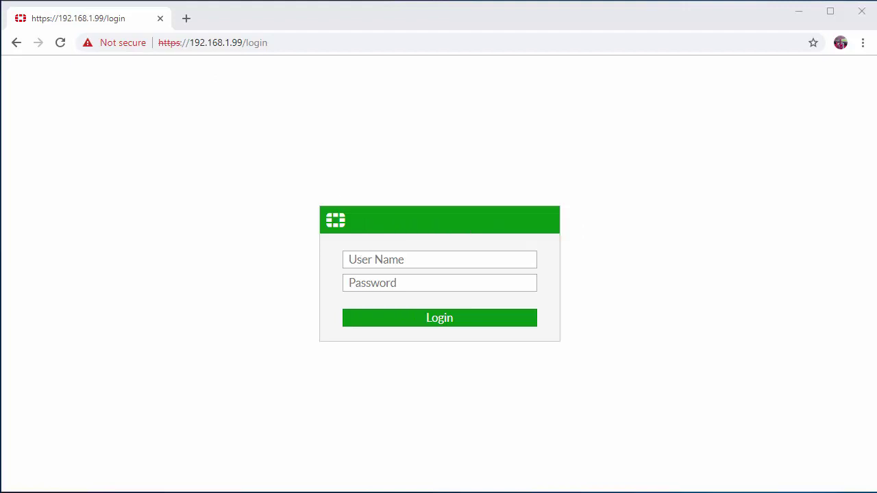
# Step: Log in as admin and replace the default password with a new one, entered twice
pyautogui.click(387, 263)
pyautogui.write('admin')
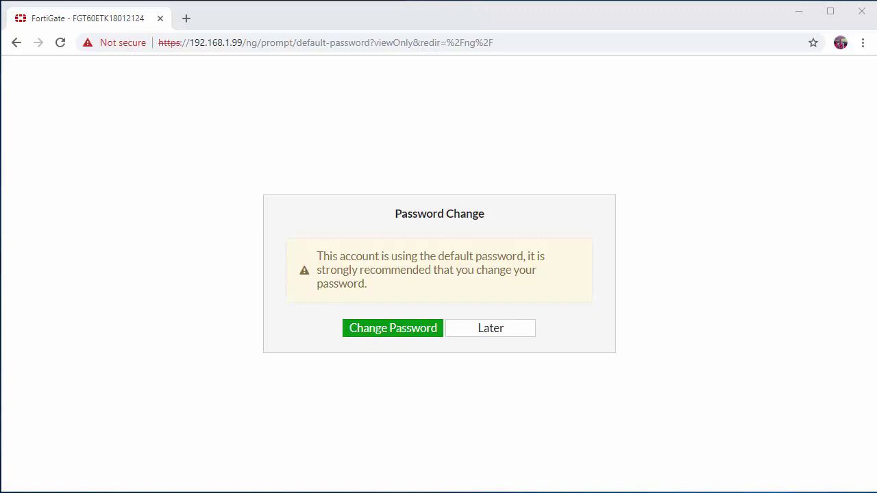
pyautogui.click(381, 330)
pyautogui.click(426, 250)
pyautogui.write('aaaaaaaaa')
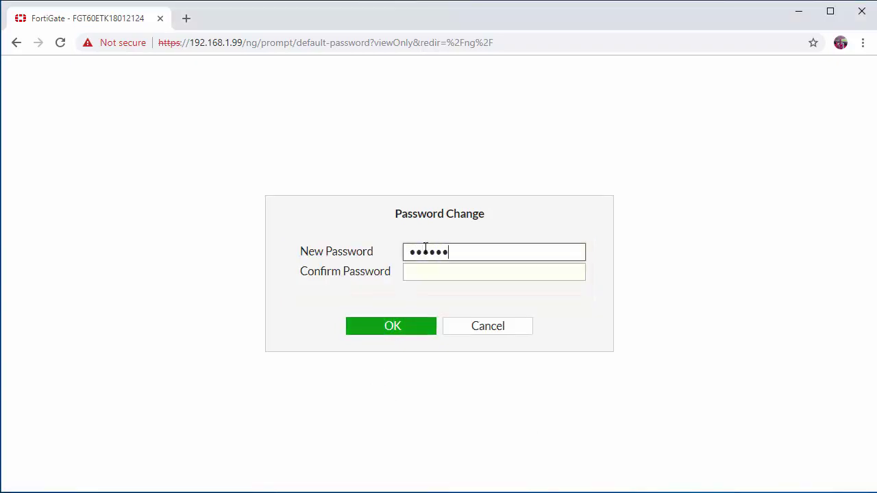
pyautogui.press('Tab')
pyautogui.write('aaaaaaaaa')
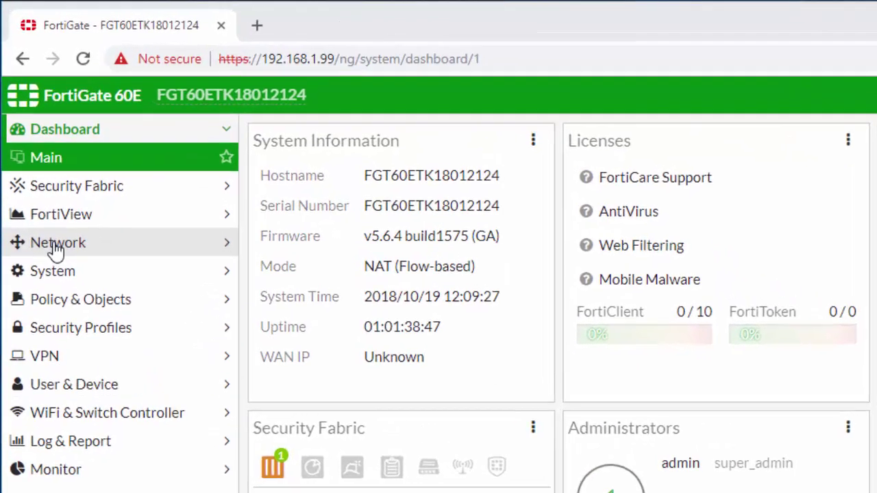
# Step: Edit the wan1 interface and give it the alias Comcast
pyautogui.click(37, 180)
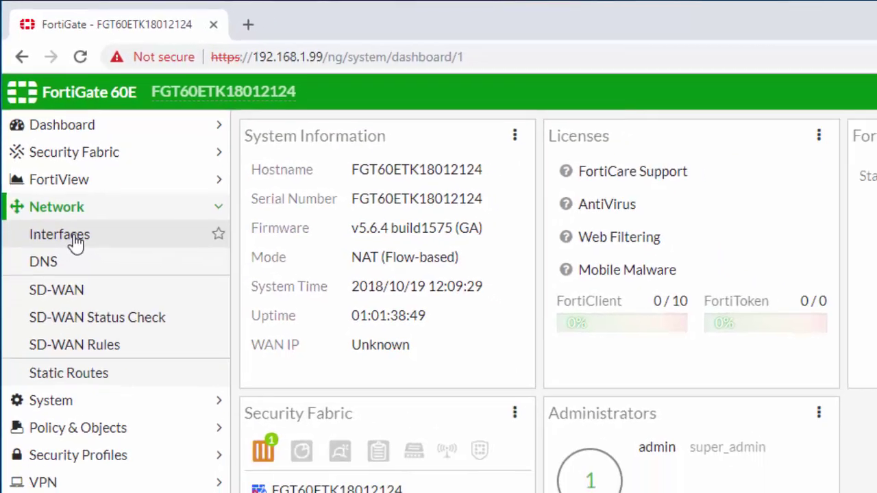
pyautogui.click(75, 264)
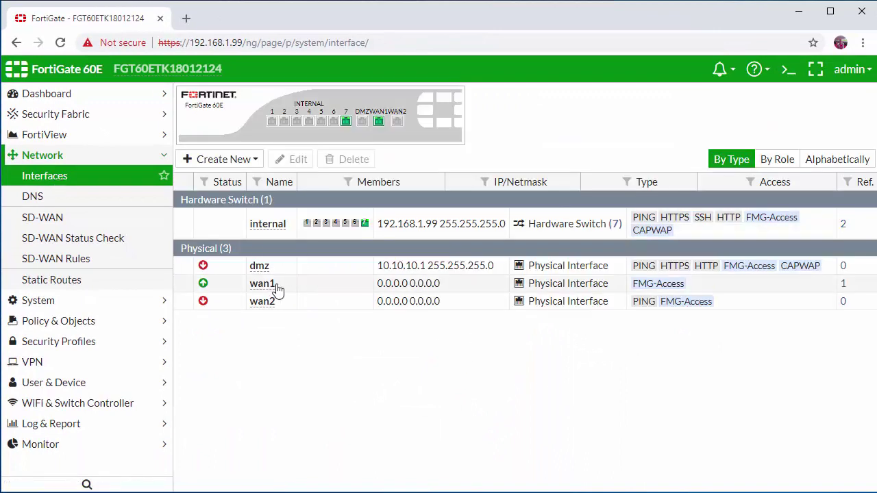
pyautogui.moveTo(267, 288)
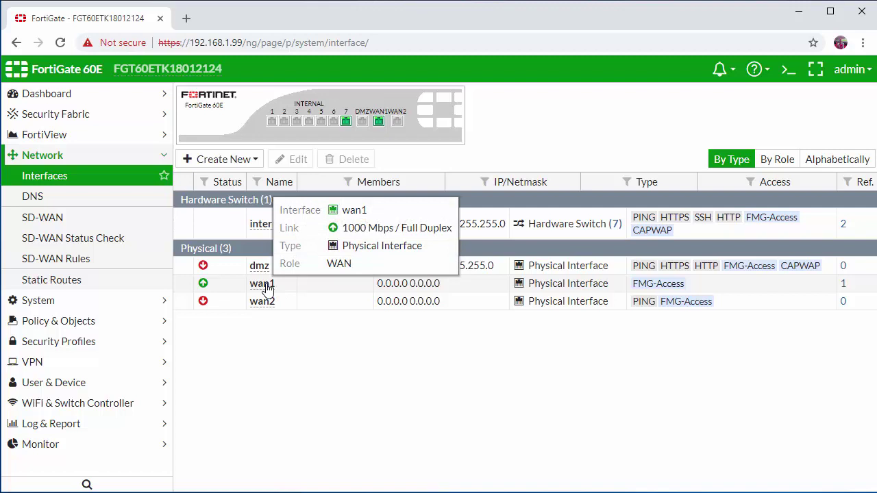
pyautogui.click(267, 288)
pyautogui.click(292, 159)
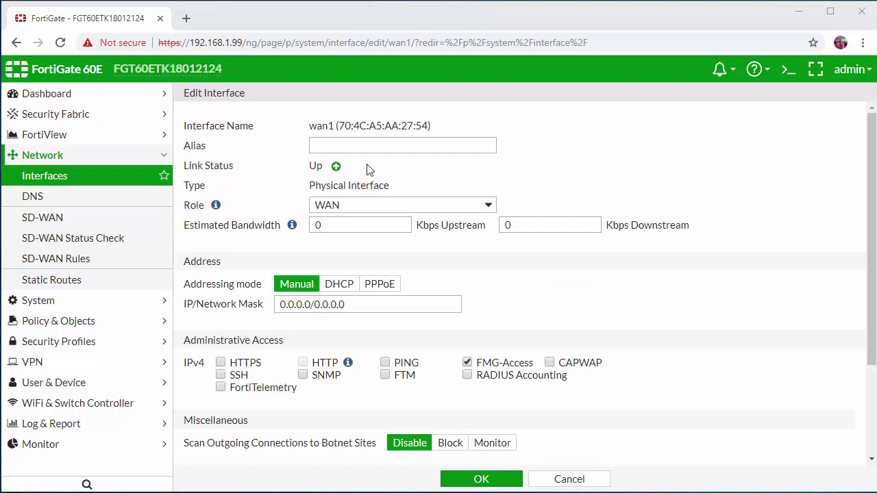
pyautogui.click(355, 147)
pyautogui.write('Comcast')
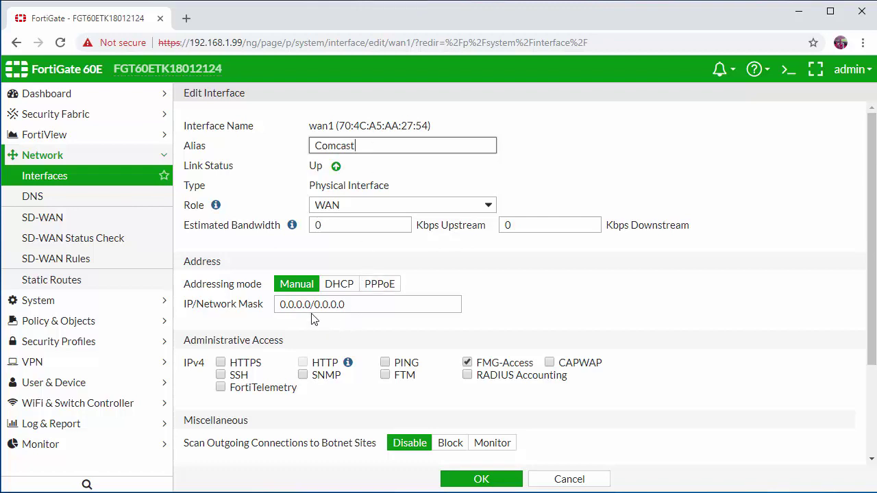
# Step: Set wan1's address to 96.64.128.36 with netmask 255.255.255.240
pyautogui.moveTo(311, 307); pyautogui.dragTo(245, 320)
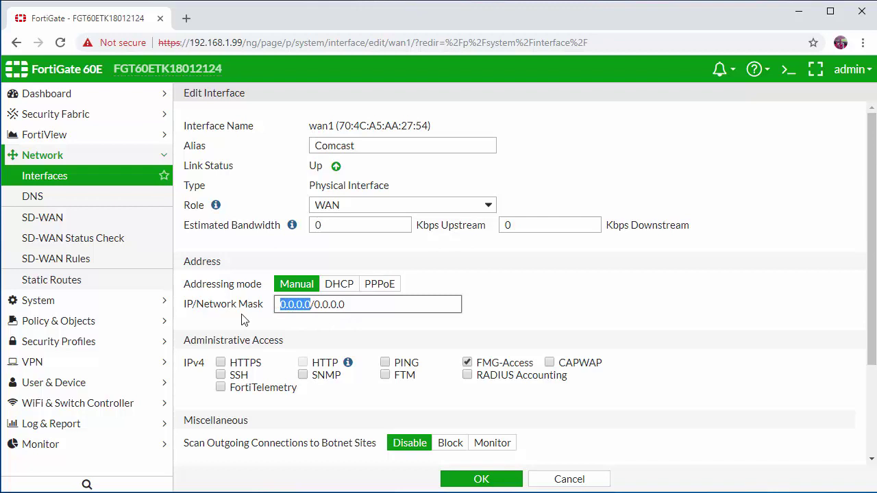
pyautogui.write('96.64.')
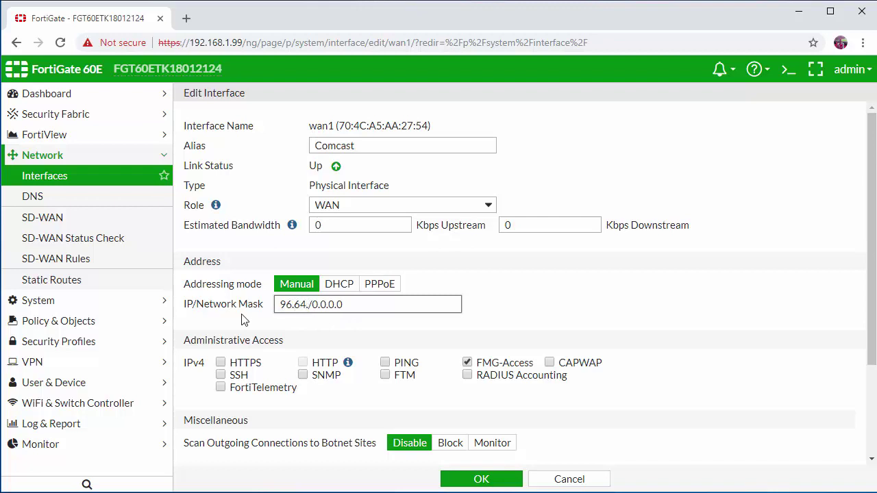
pyautogui.write('128.36')
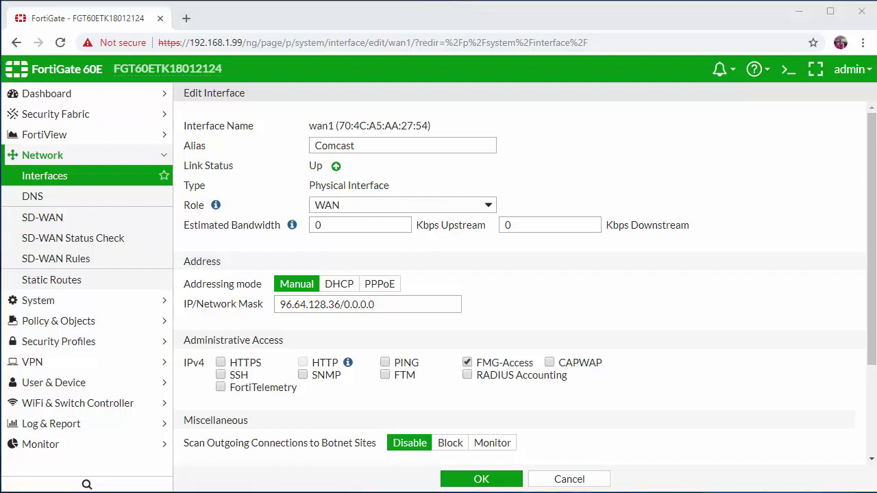
pyautogui.moveTo(344, 305); pyautogui.dragTo(414, 309)
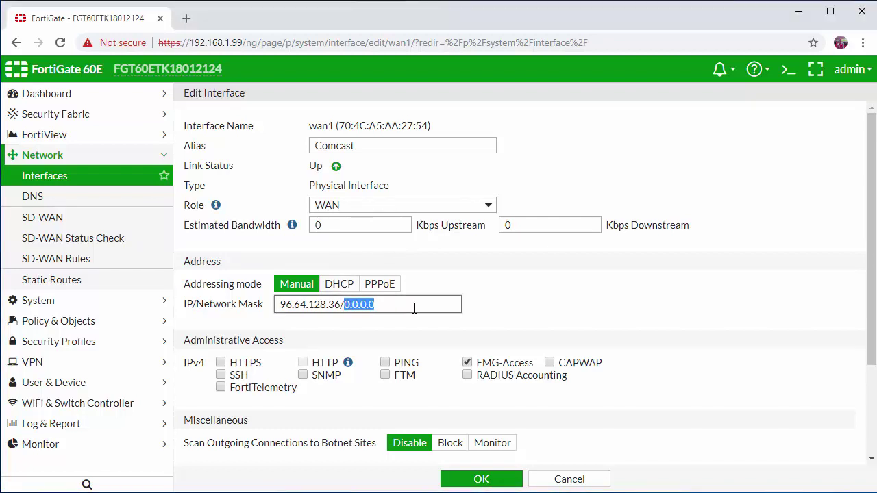
pyautogui.write('255.255.255.240')
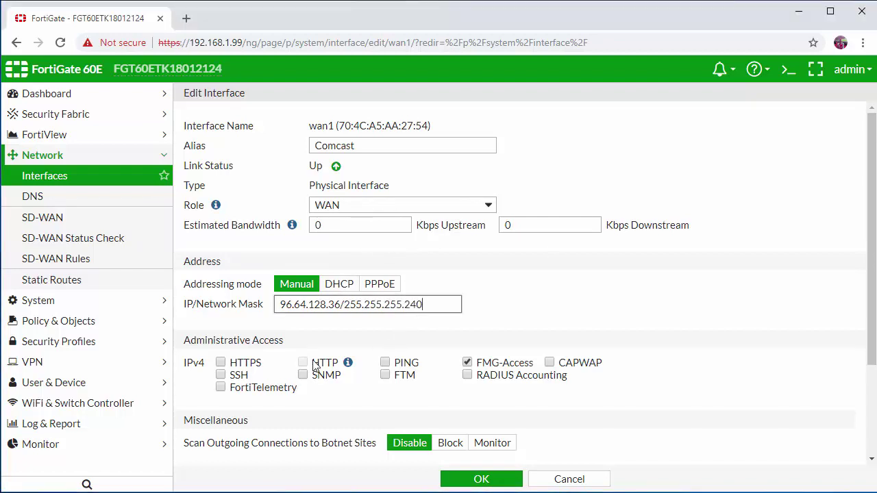
# Step: Enable HTTPS, SSH, SNMP and PING access on wan1 and save the interface
pyautogui.click(220, 364)
pyautogui.click(220, 376)
pyautogui.click(303, 375)
pyautogui.click(385, 363)
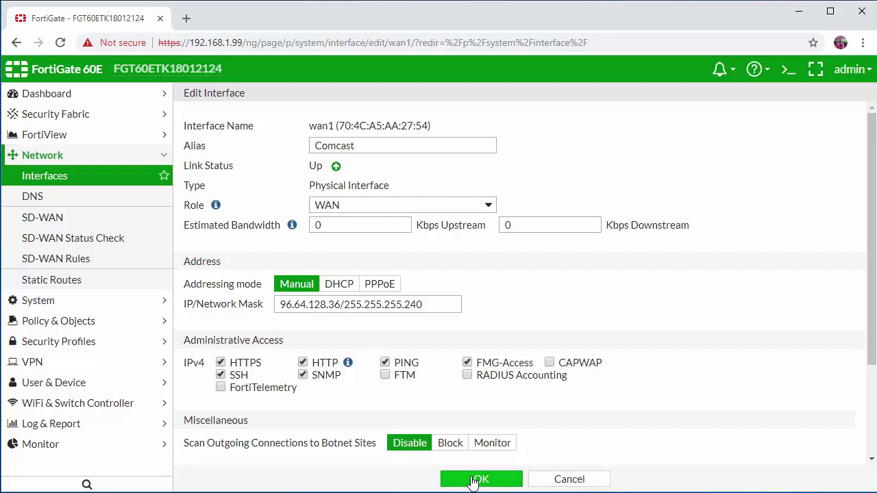
pyautogui.click(472, 480)
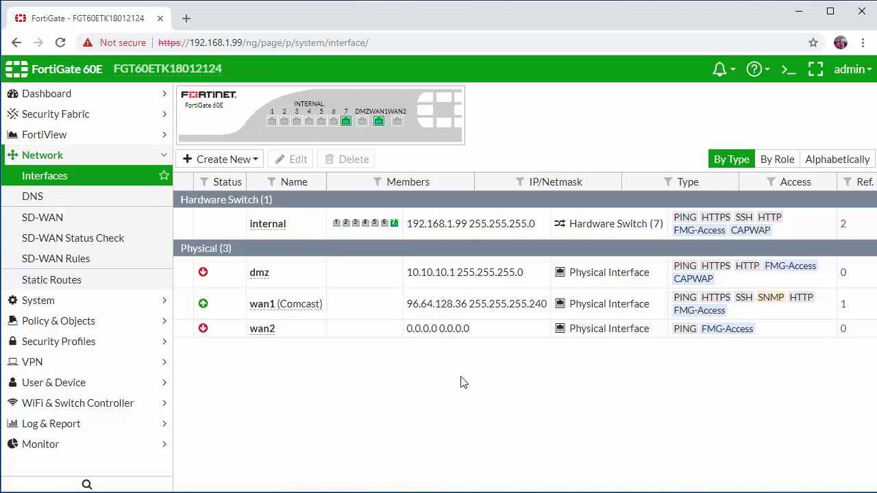
# Step: Go to Network > Static Routes, which currently lists no routes
pyautogui.click(54, 282)
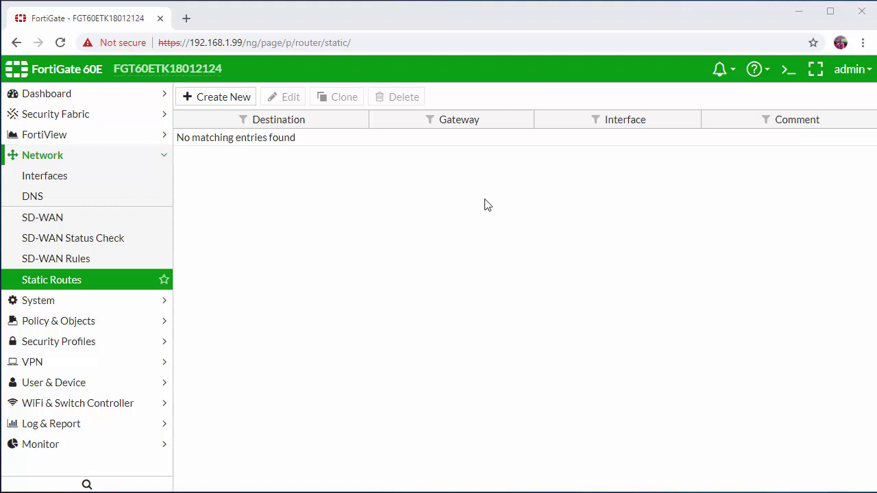
# Step: Create a default route 0.0.0.0/0.0.0.0 via gateway 96.64.128.46 on Comcast (wan1)
pyautogui.click(217, 103)
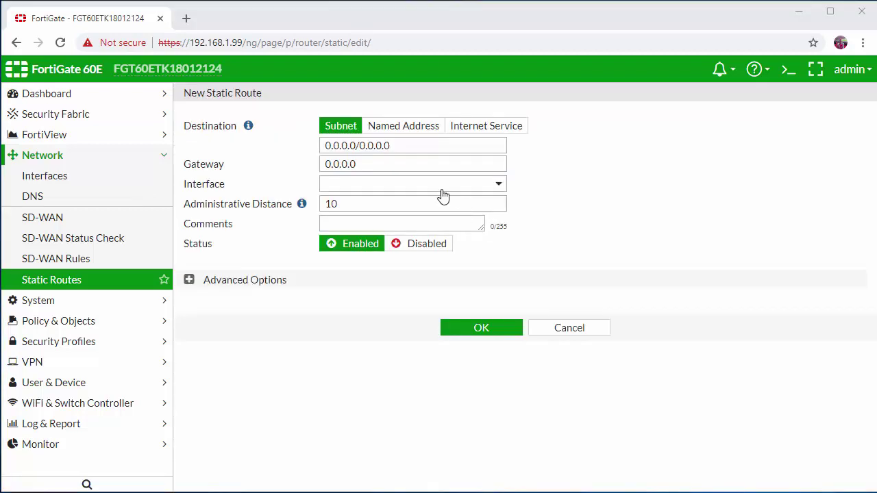
pyautogui.moveTo(420, 147); pyautogui.dragTo(317, 153)
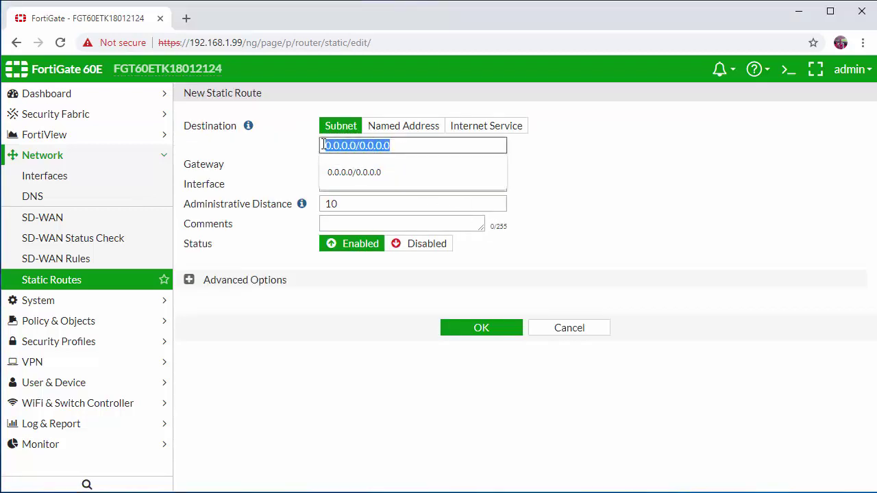
pyautogui.click(304, 149)
pyautogui.moveTo(370, 166); pyautogui.dragTo(315, 173)
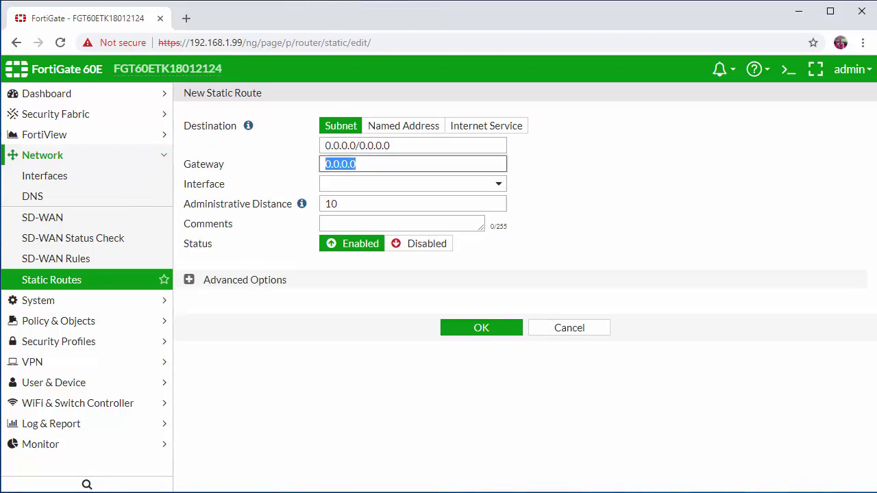
pyautogui.hotkey('alt', 'Tab')
pyautogui.hotkey('alt', 'Tab')
pyautogui.write('96.64.128.46')
pyautogui.click(272, 185)
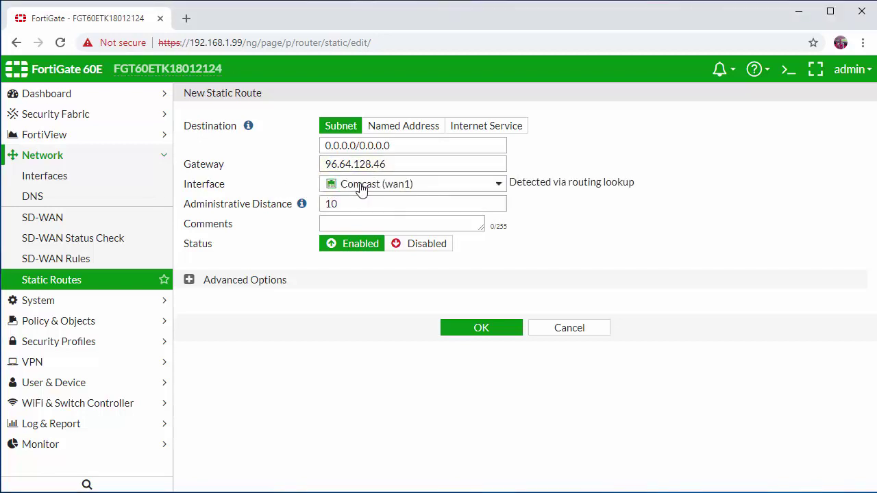
pyautogui.moveTo(369, 188)
pyautogui.click(482, 329)
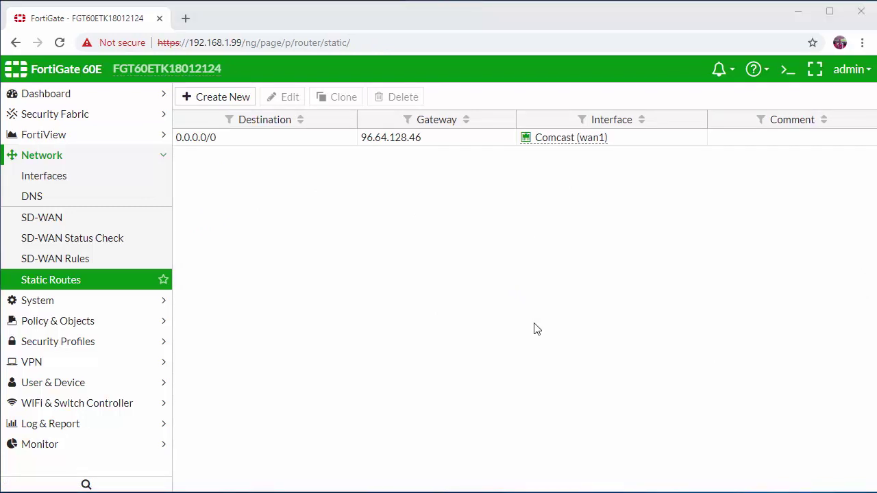
# Step: Review the internal → Comcast (wan1) policy in the IPv4 Policy list
pyautogui.click(77, 322)
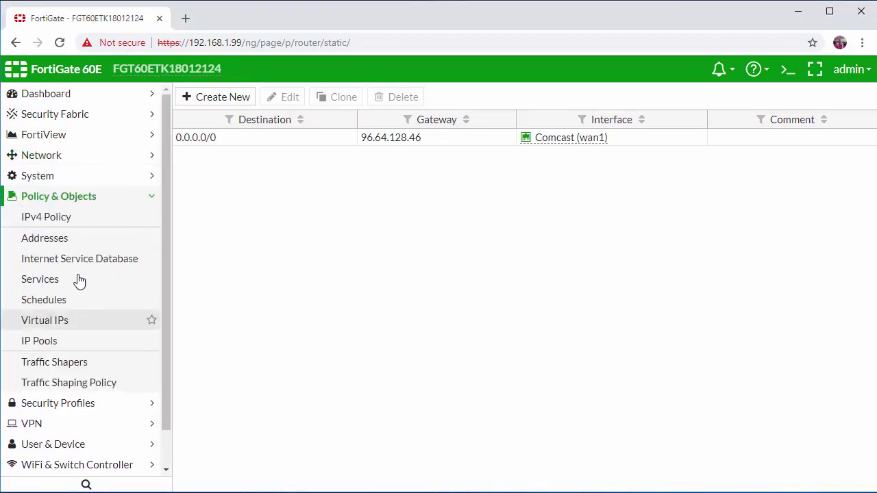
pyautogui.click(58, 218)
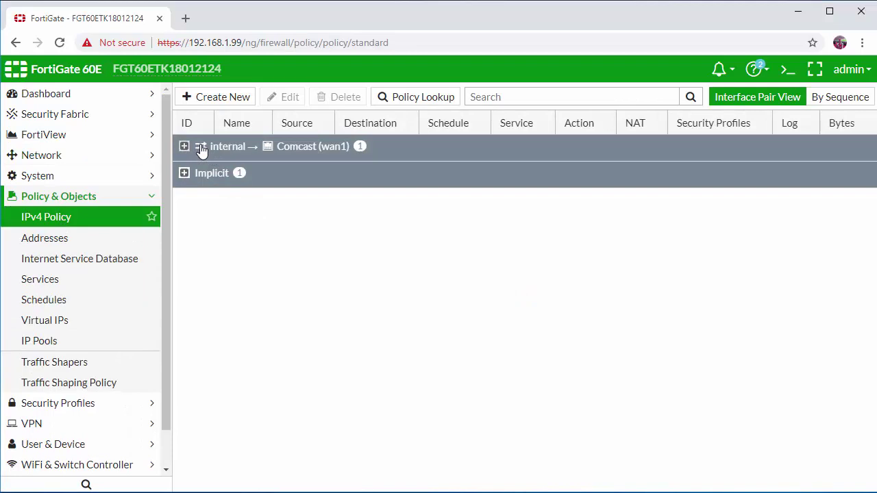
pyautogui.click(203, 147)
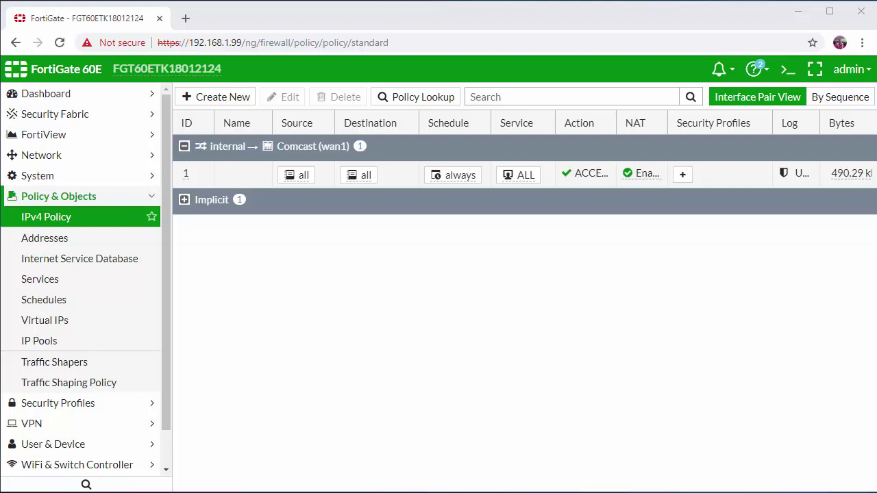
pyautogui.click(185, 18)
pyautogui.write('what is my ip')
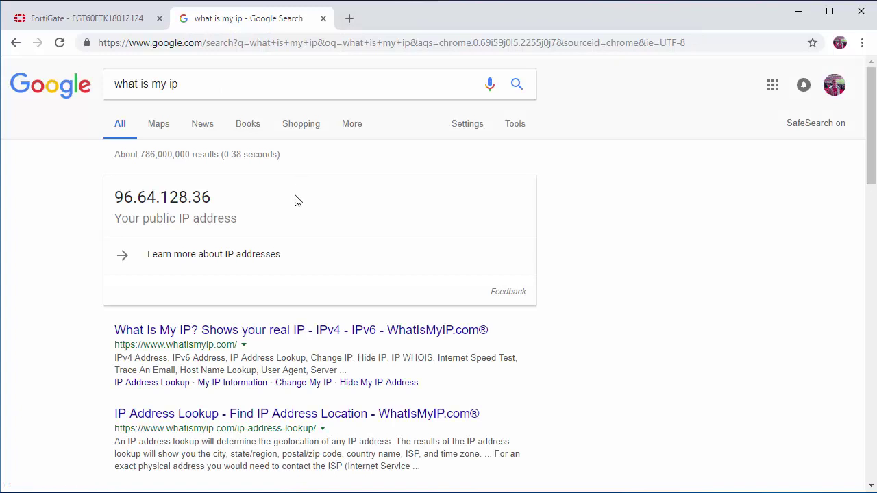
pyautogui.moveTo(242, 221); pyautogui.dragTo(143, 220)
pyautogui.click(87, 19)
pyautogui.click(43, 156)
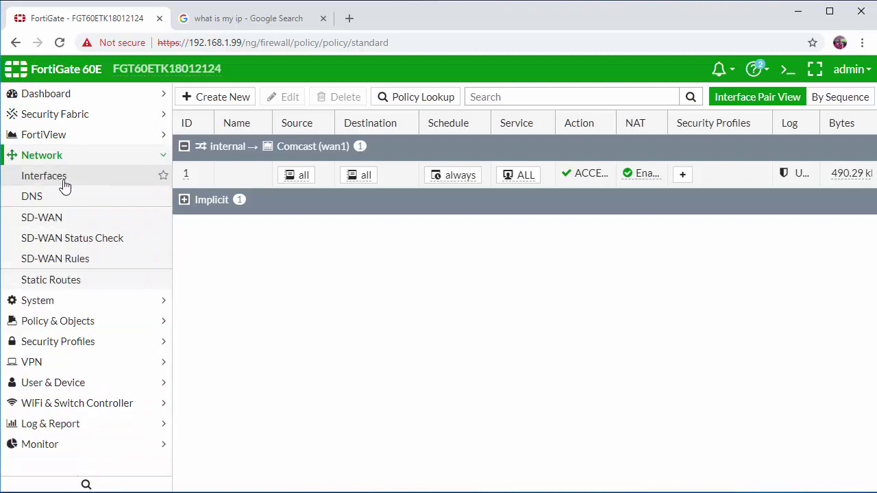
pyautogui.click(43, 176)
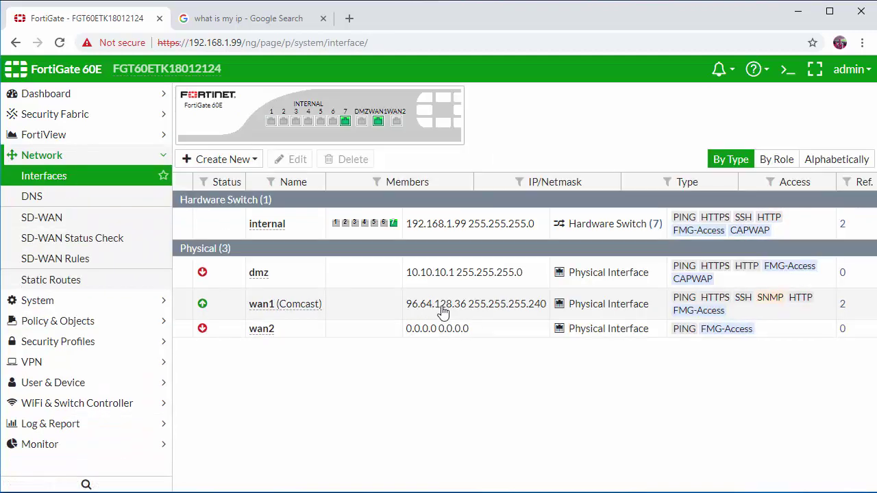